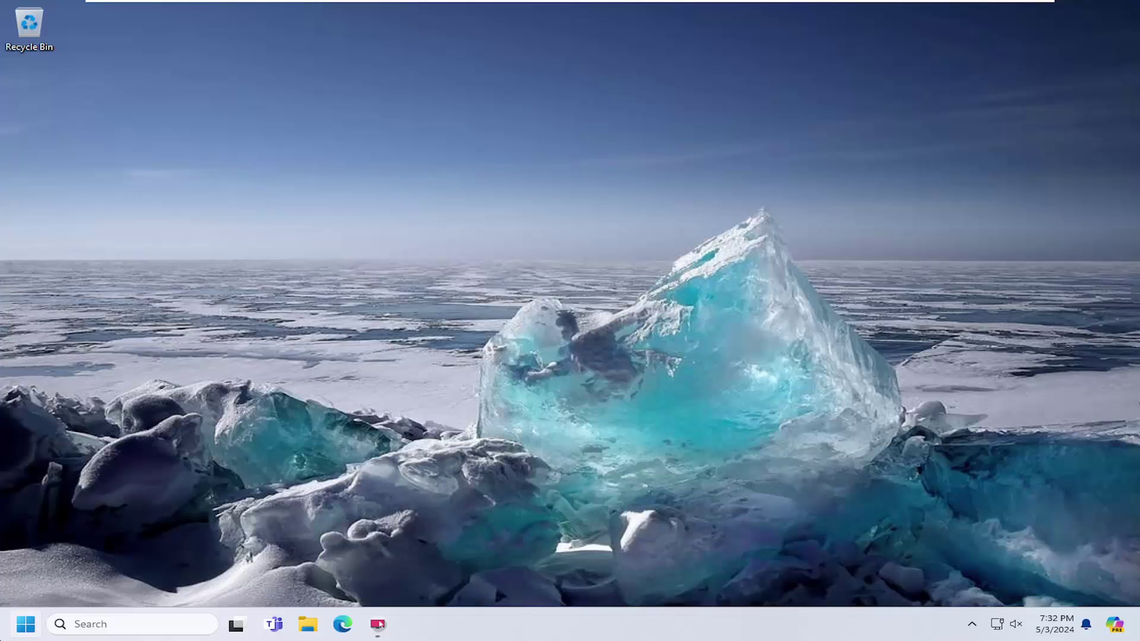
Search Start for 'regedit' and run Registry Editor as administrator, approving the UAC prompt.
left_click(13, 632)
type("regedit")
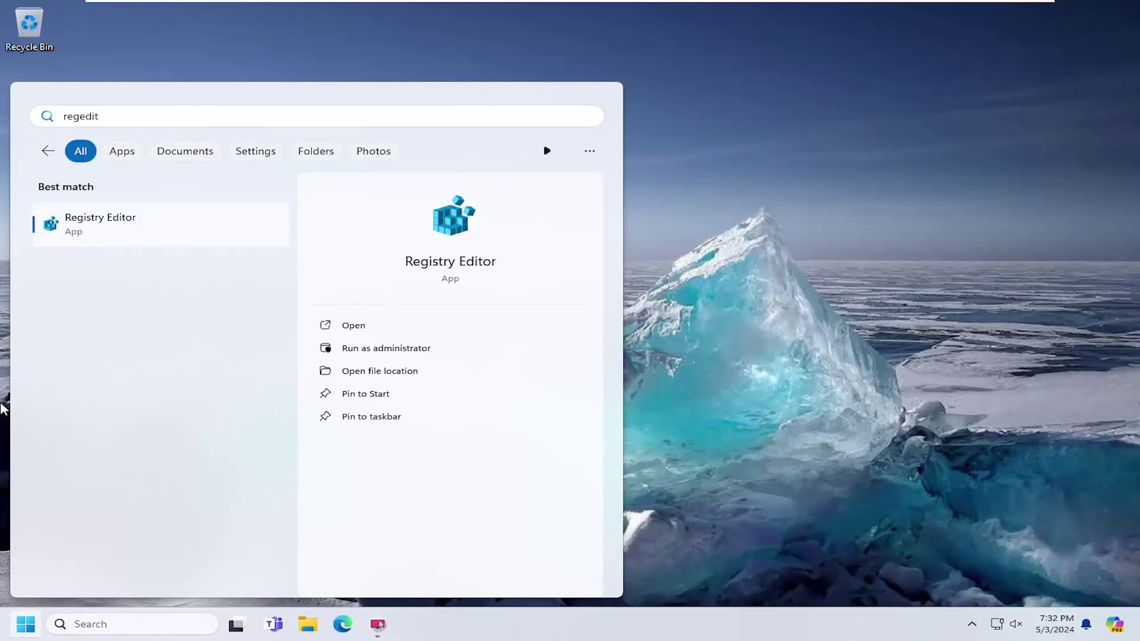
right_click(96, 225)
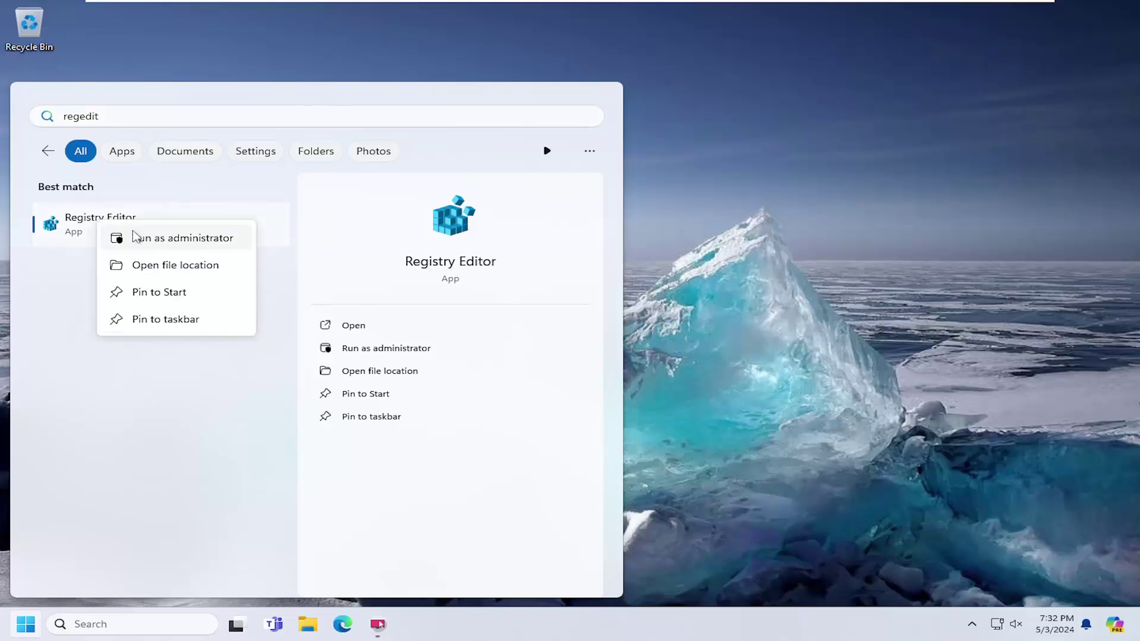
left_click(167, 240)
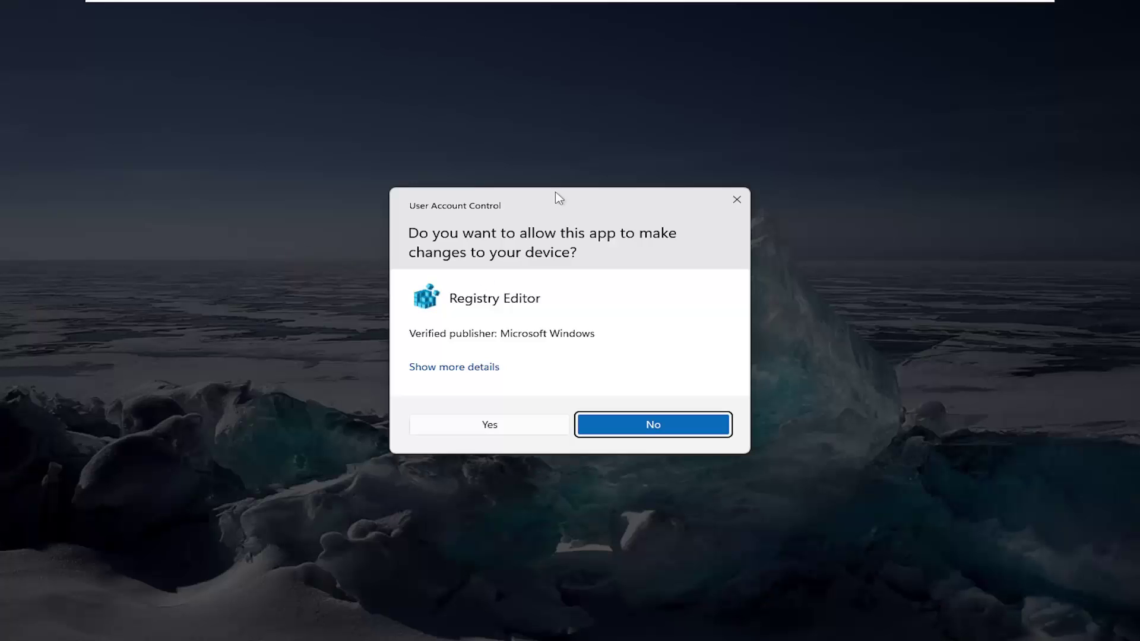
left_click(475, 426)
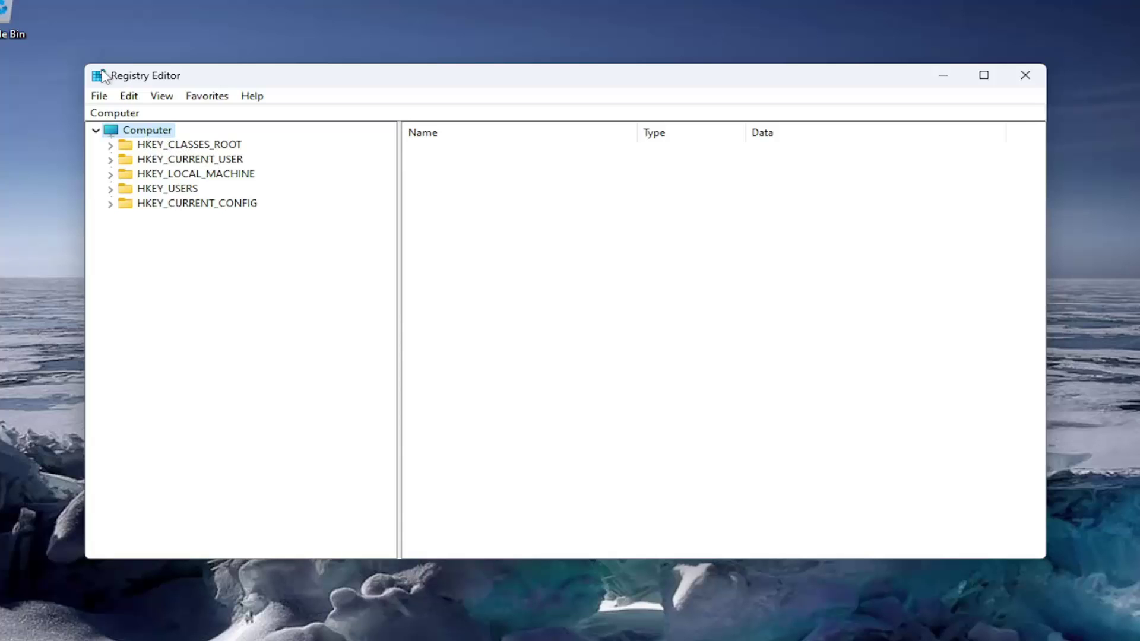
left_click(99, 96)
left_click(130, 131)
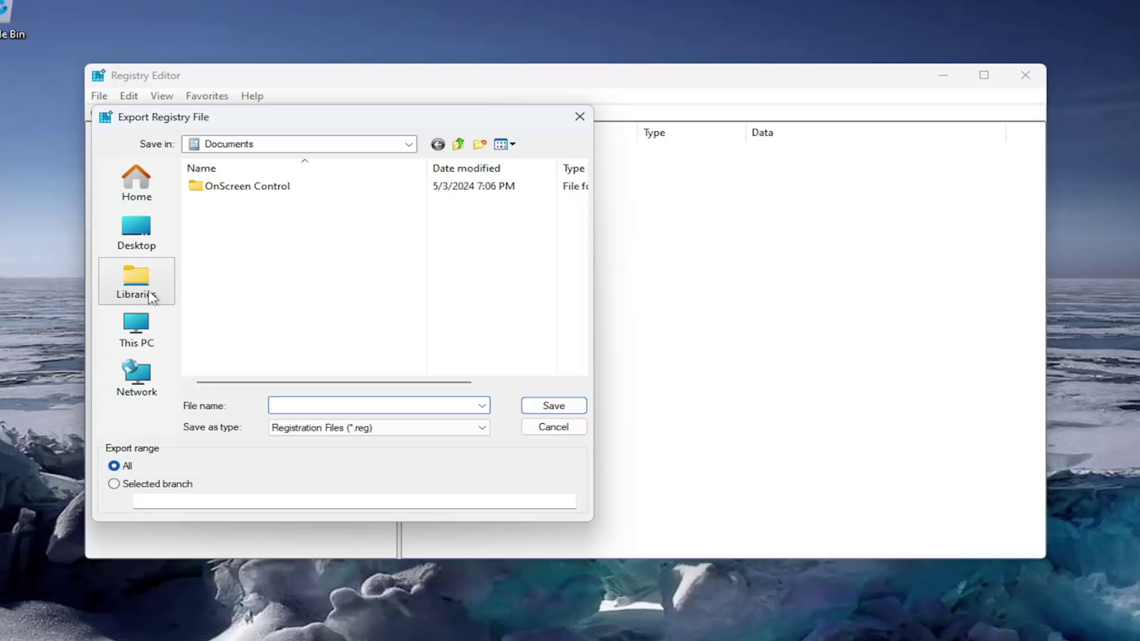
left_click(538, 431)
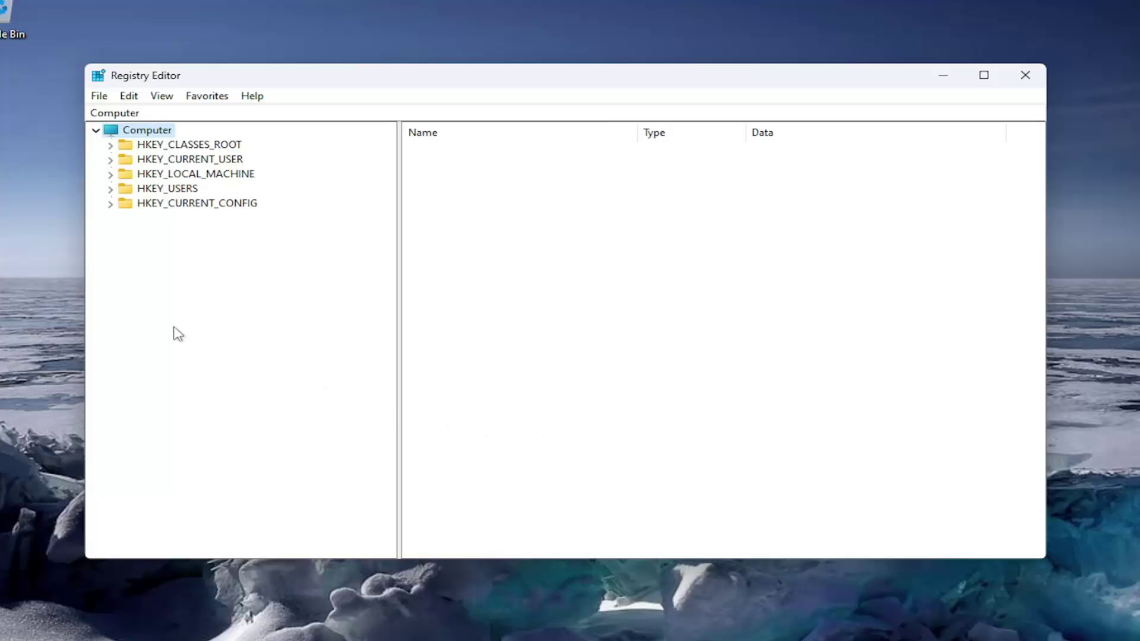
left_click(109, 100)
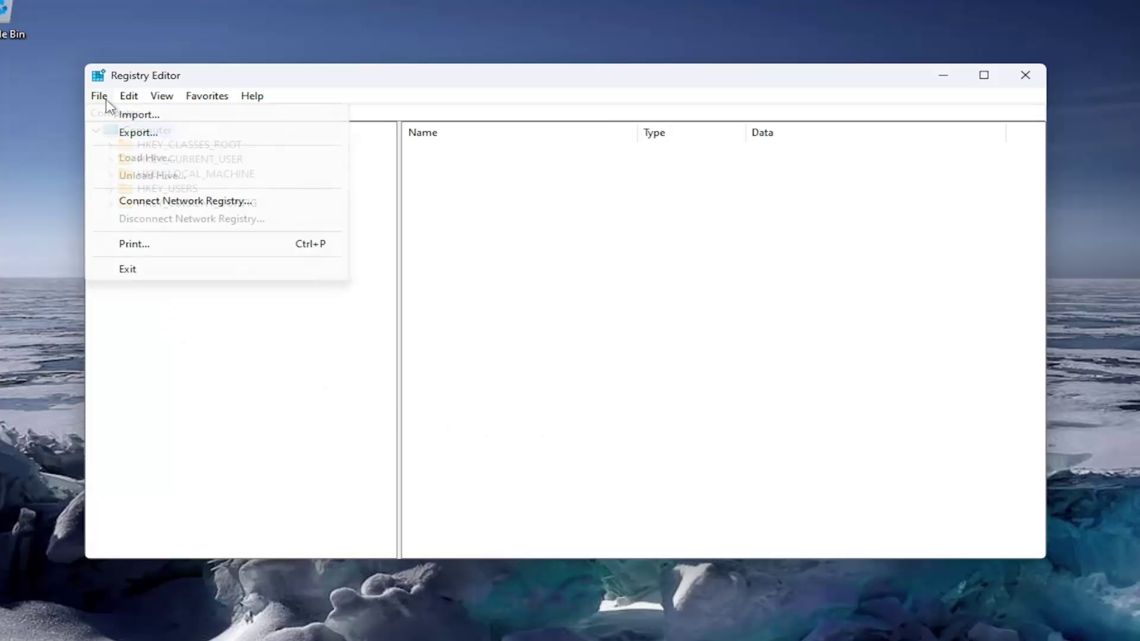
left_click(121, 113)
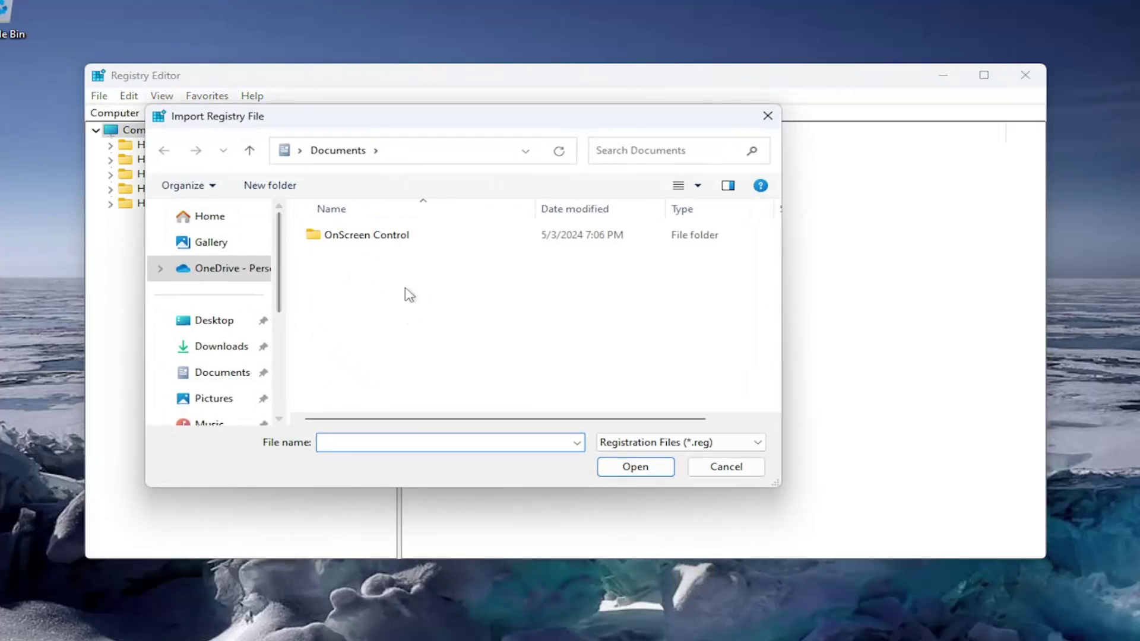
left_click(727, 467)
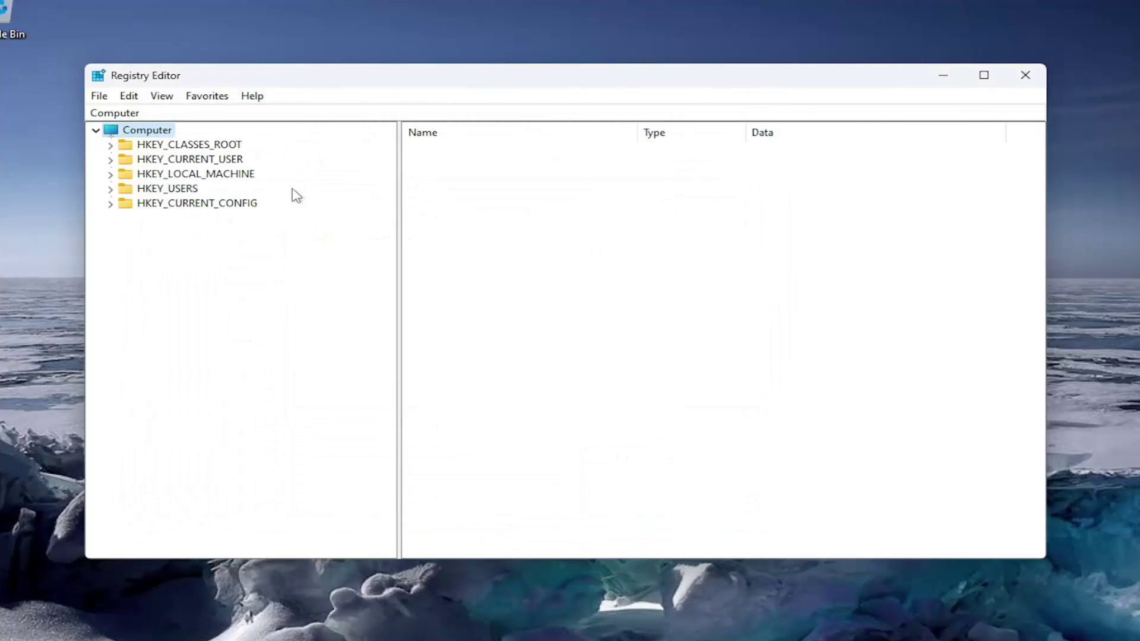
Navigate to HKEY_CURRENT_USER\Software\Microsoft\OneDrive\Accounts\Personal to list its values.
double_click(183, 164)
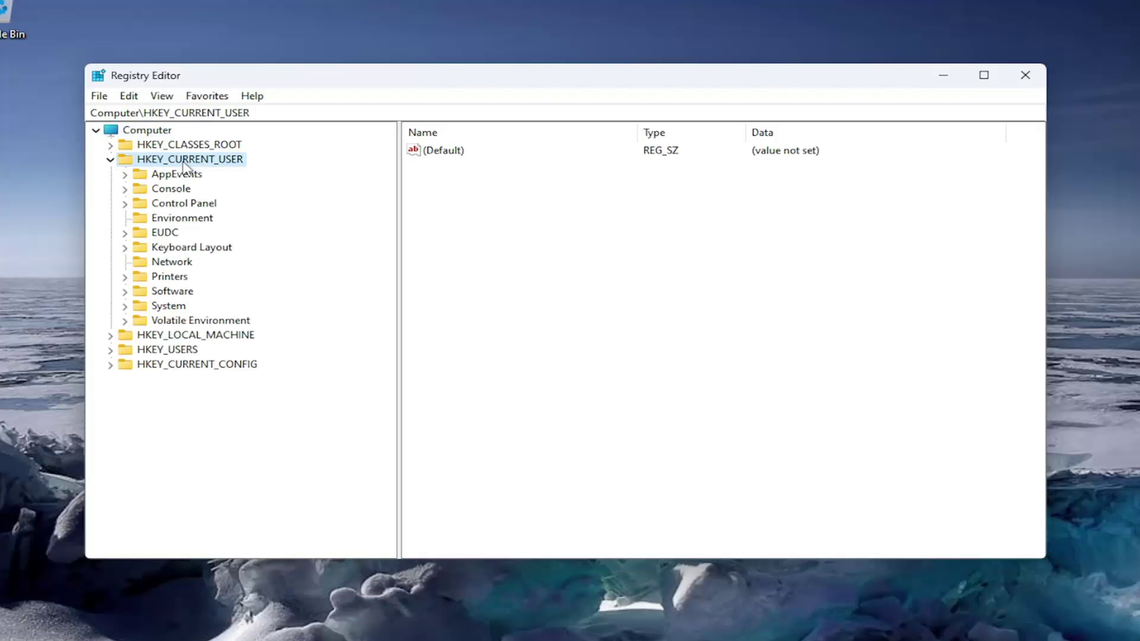
double_click(175, 294)
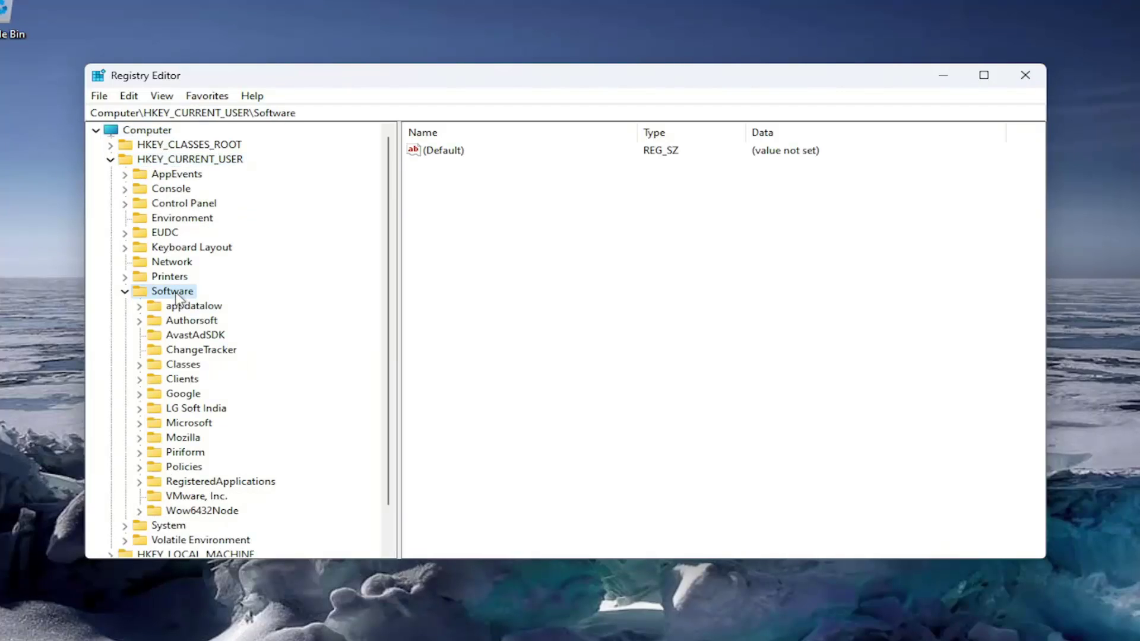
double_click(184, 425)
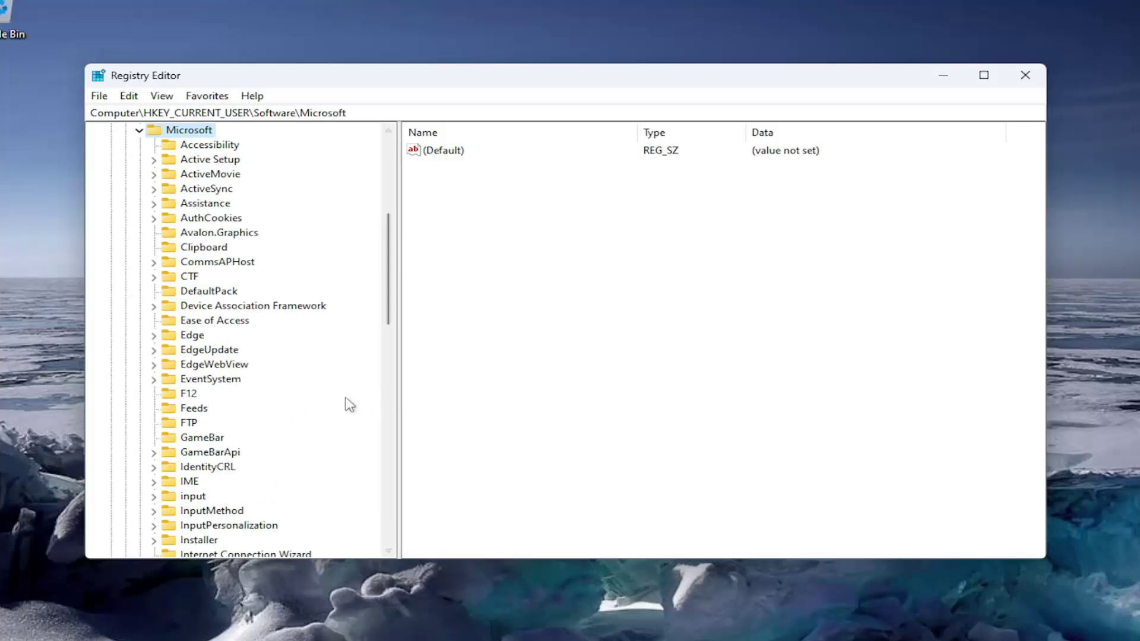
scroll(242, 380, "down", 11)
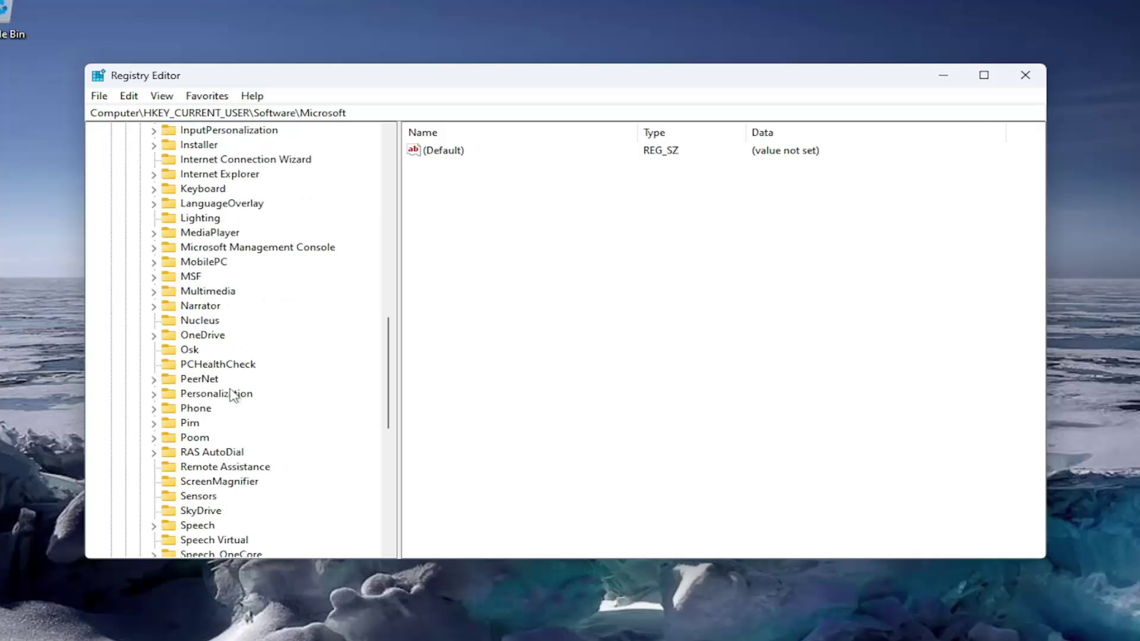
scroll(201, 440, "down", 3)
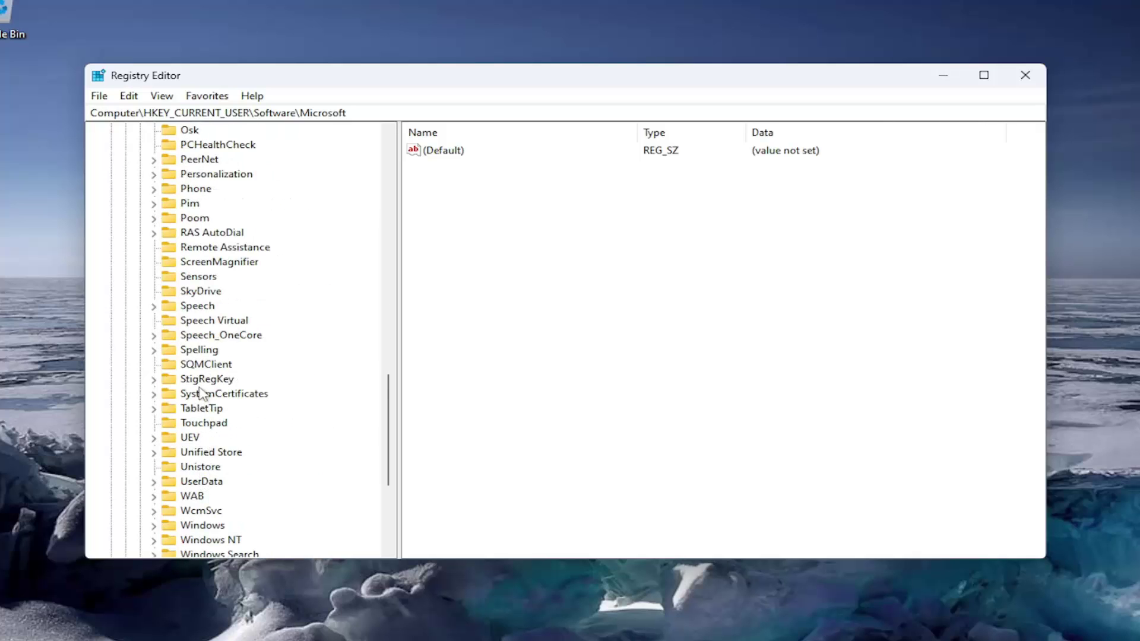
scroll(202, 395, "down", 1)
scroll(200, 380, "up", 5)
double_click(199, 291)
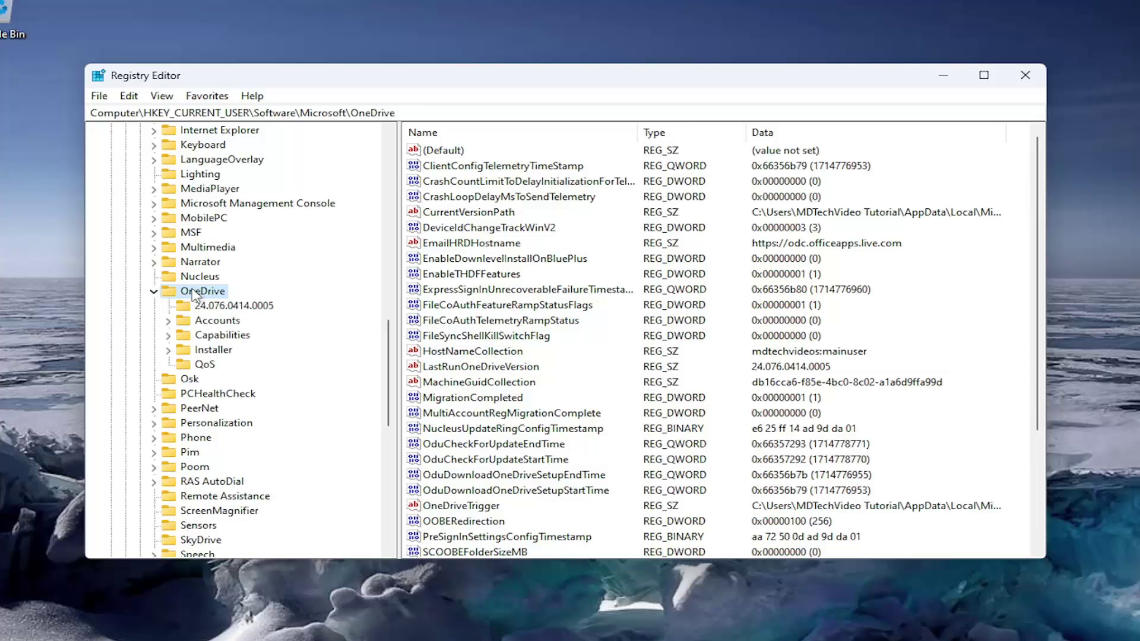
double_click(218, 321)
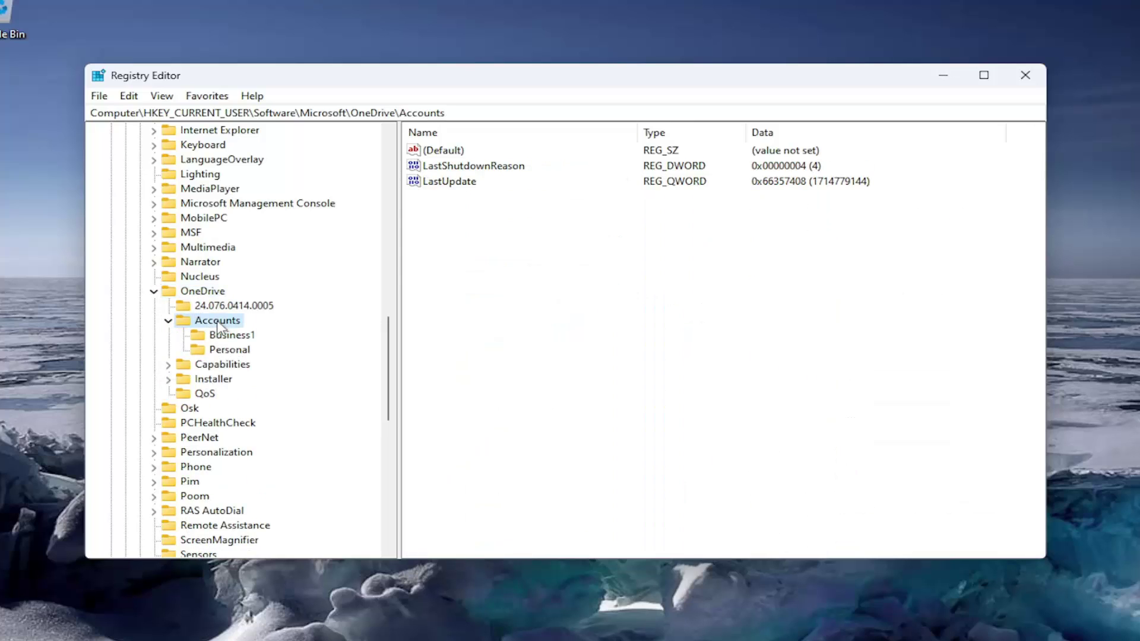
left_click(225, 352)
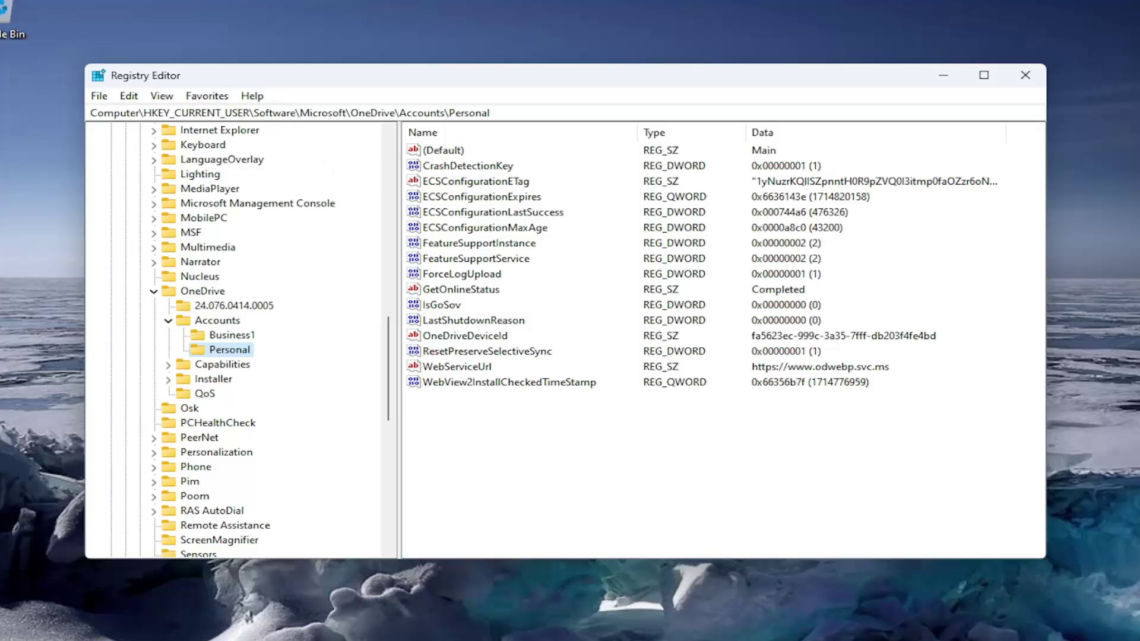
Create a new DWORD (32-bit) value named OnThisDayPhotoNotificationDisabled in the Personal key.
right_click(487, 420)
mouse_move(537, 425)
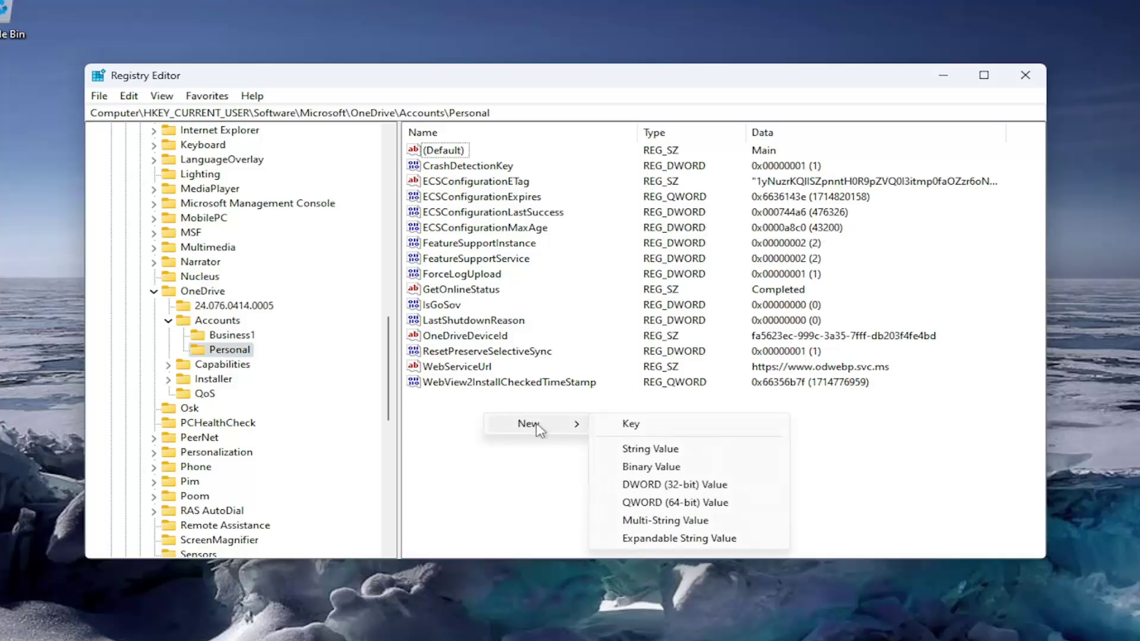
left_click(675, 490)
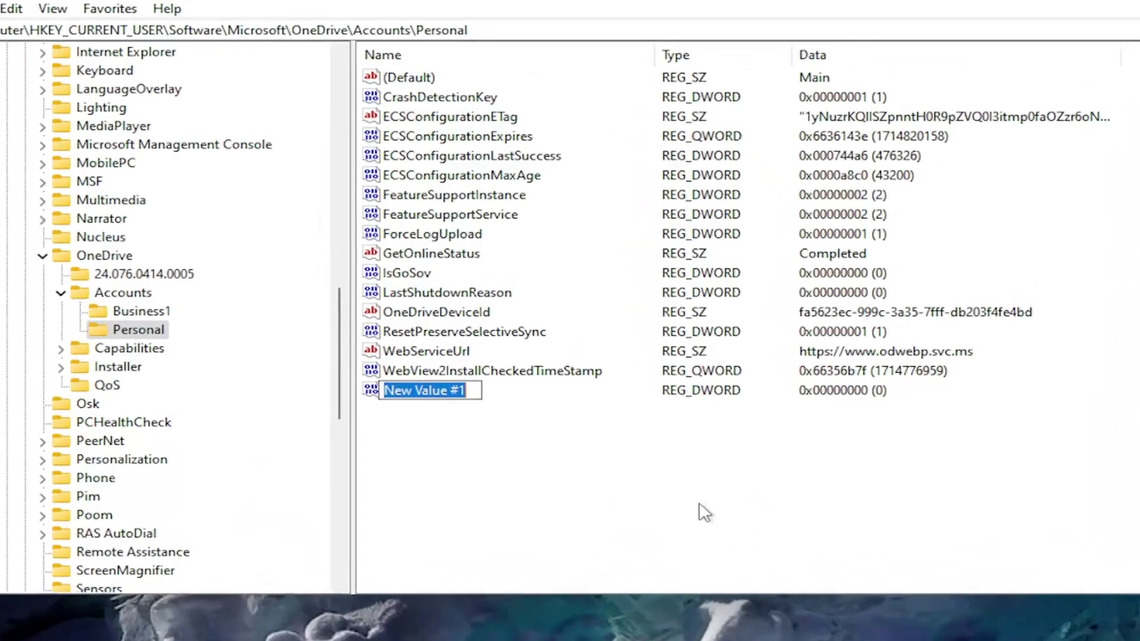
type("OnThisDayPhotoNotificationDisabled")
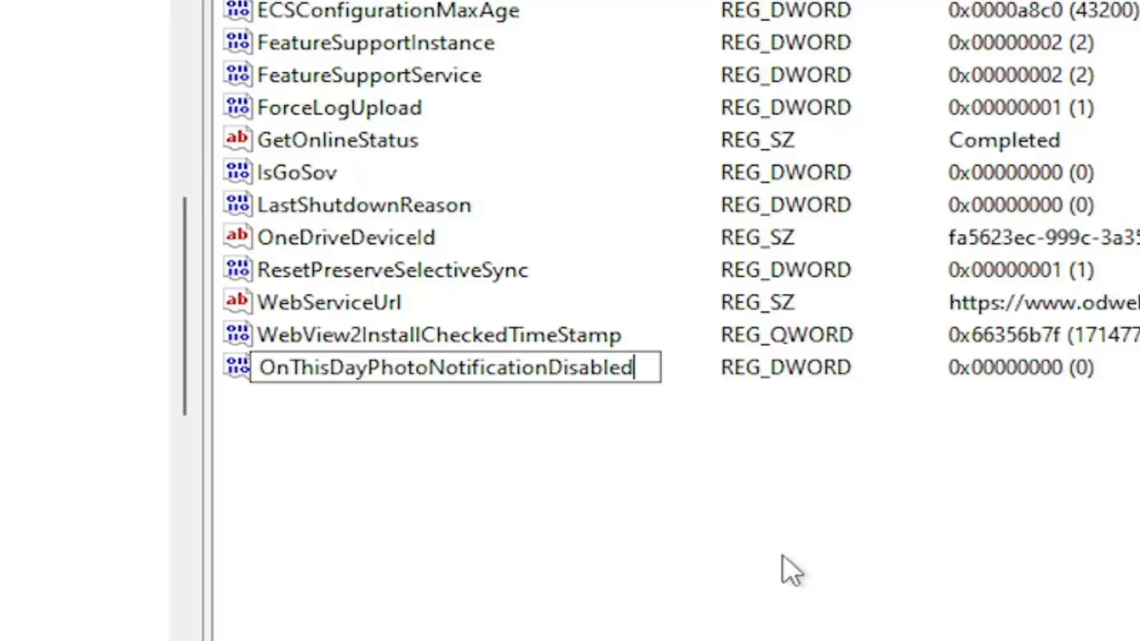
key("Return")
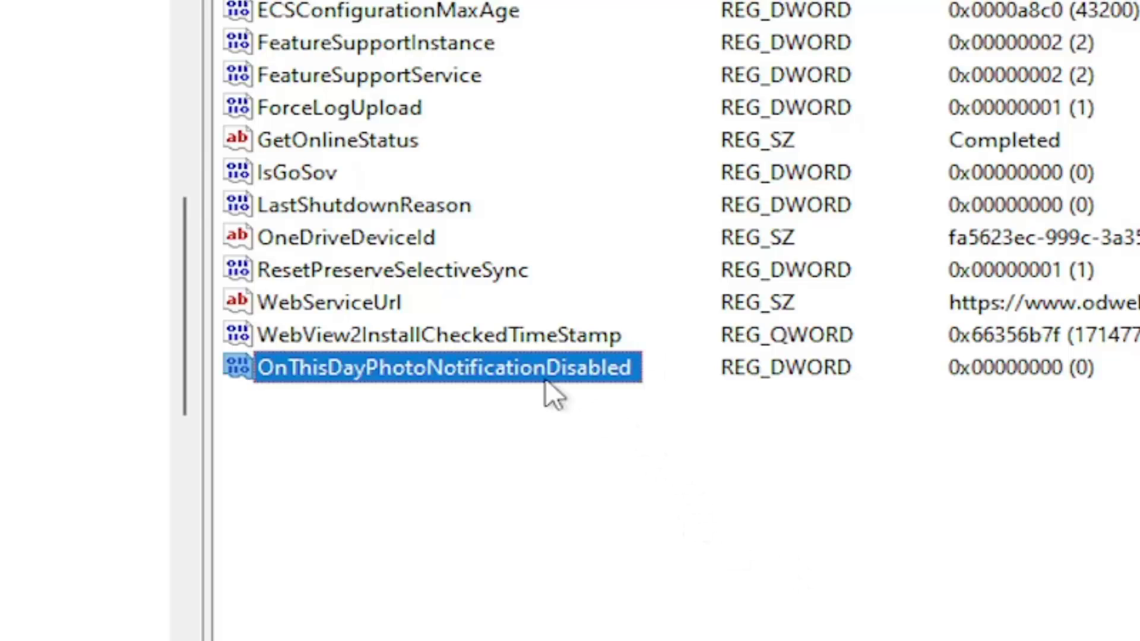
Set OnThisDayPhotoNotificationDisabled's value data to 1.
double_click(522, 368)
left_click_drag(0, 0, 525, 14)
type("1")
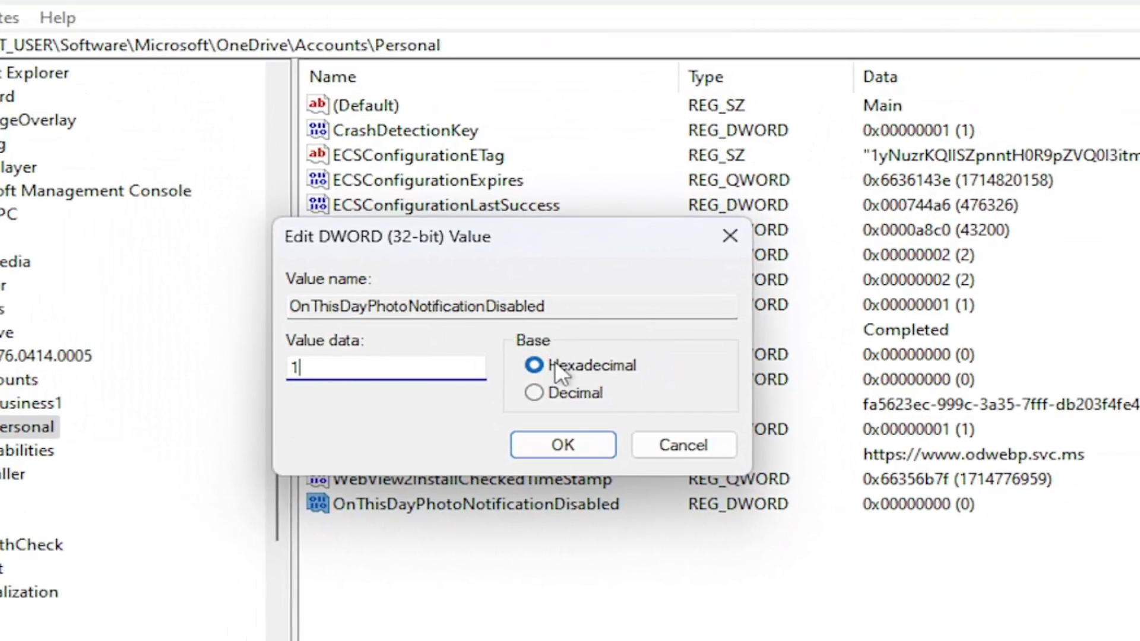
left_click(551, 440)
Collapse the HKEY_CURRENT_USER key path back to the Computer root and close Registry Editor.
double_click(6, 379)
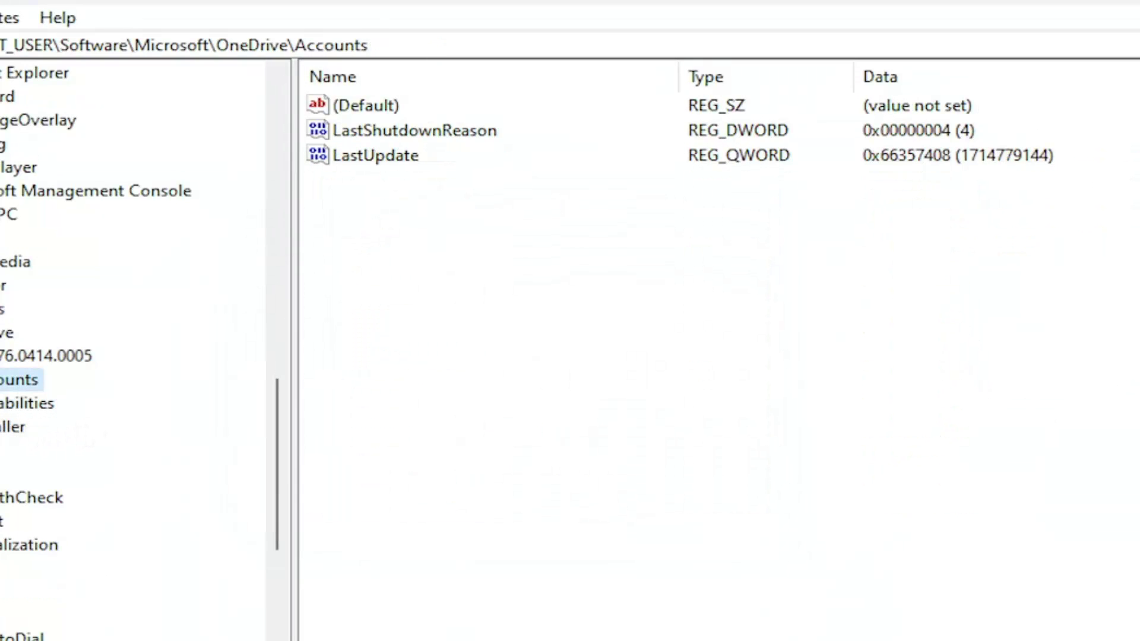
double_click(3, 332)
scroll(249, 267, "up", 10)
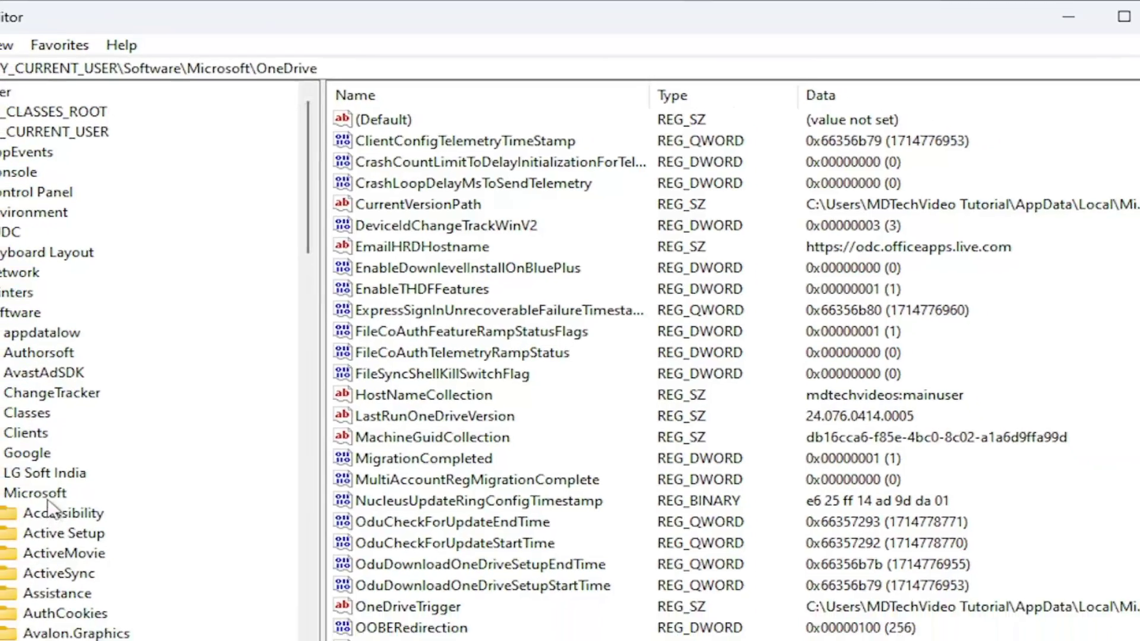
double_click(3, 544)
double_click(3, 333)
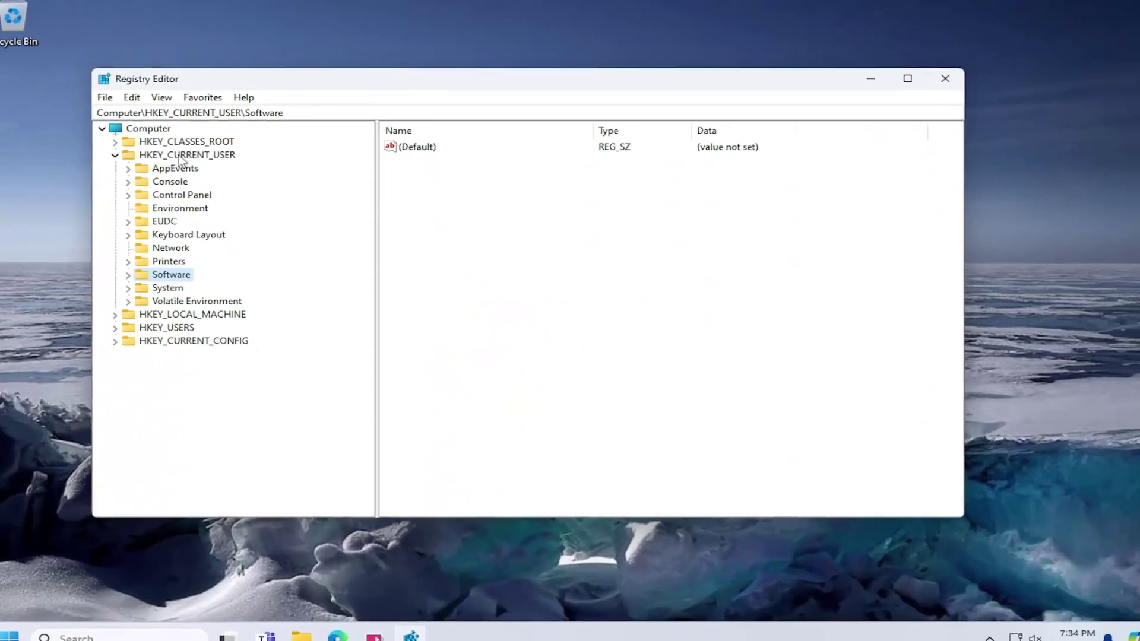
double_click(136, 147)
left_click(95, 116)
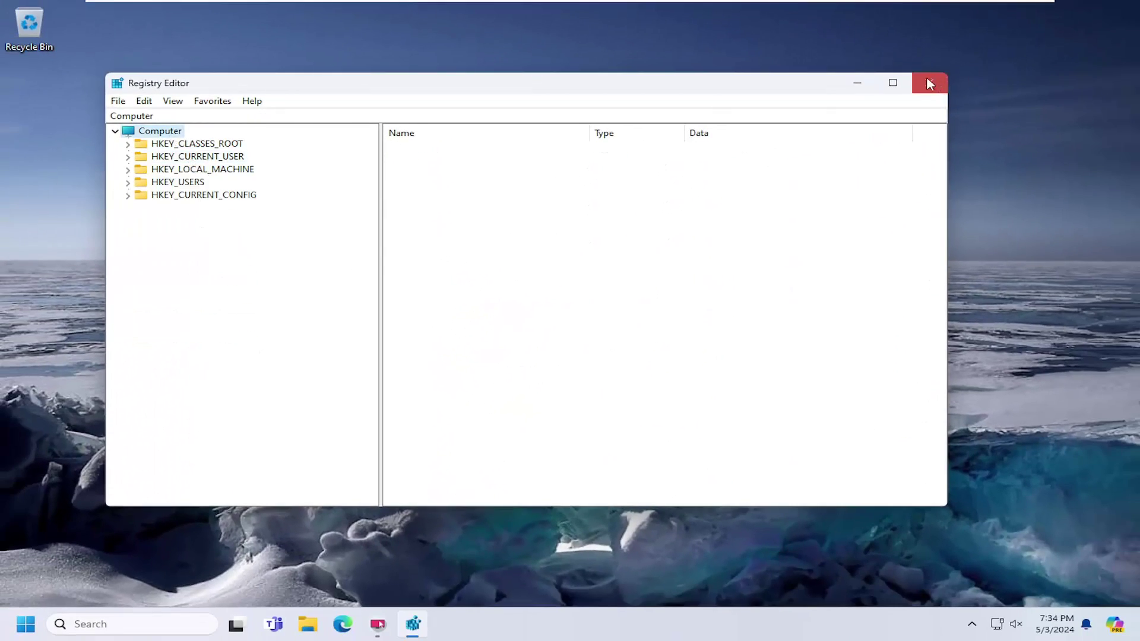
left_click(930, 85)
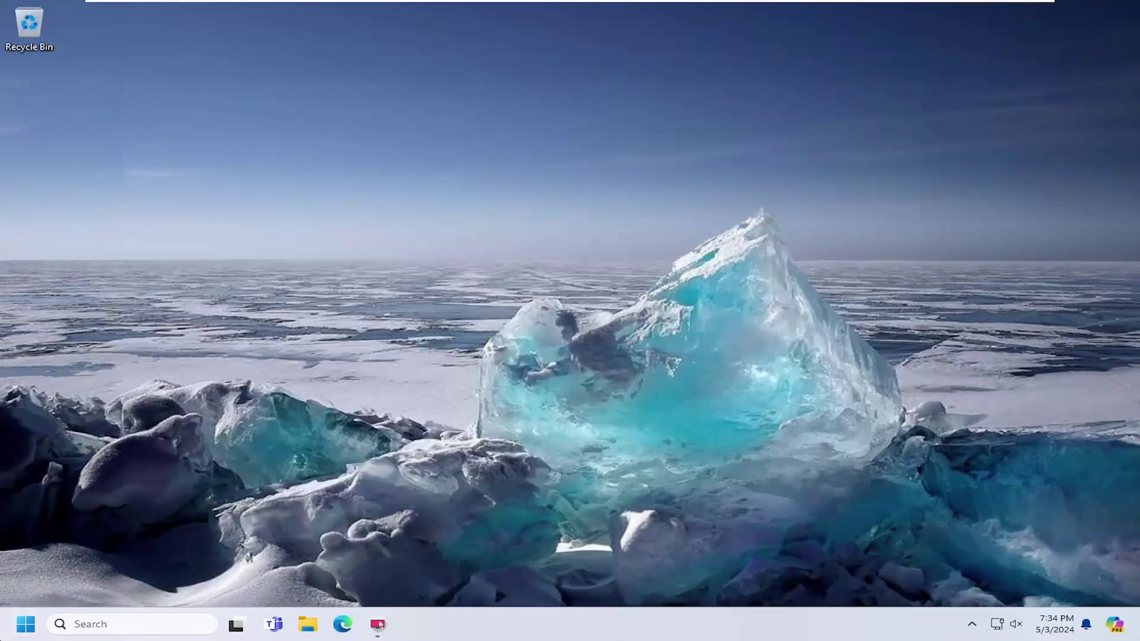